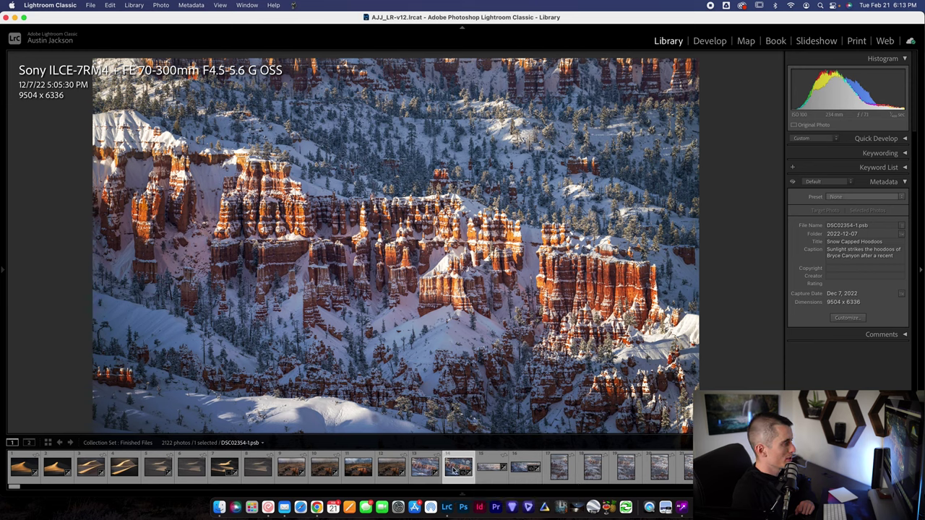
Start exporting the selected hoodoos photo to the hard drive with Desktop as the export location
{"action": "left_click", "coordinate": [96, 5]}
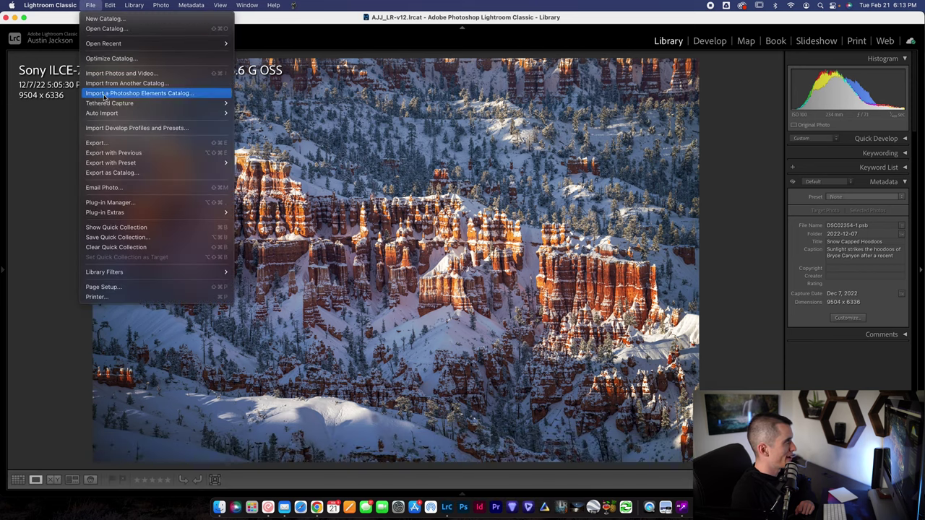
{"action": "left_click", "coordinate": [108, 142]}
{"action": "left_click_drag", "start_coordinate": [363, 96], "coordinate": [465, 97]}
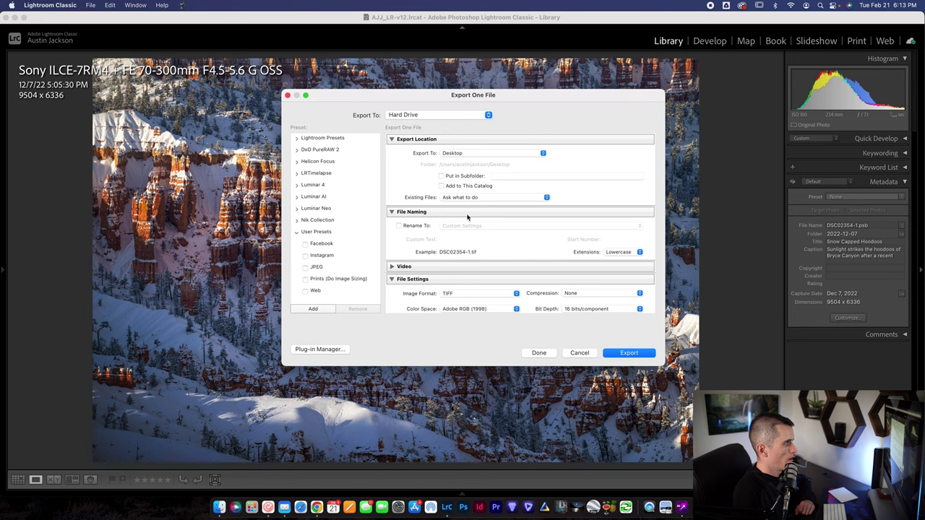
{"action": "left_click", "coordinate": [444, 155]}
{"action": "left_click", "coordinate": [452, 155]}
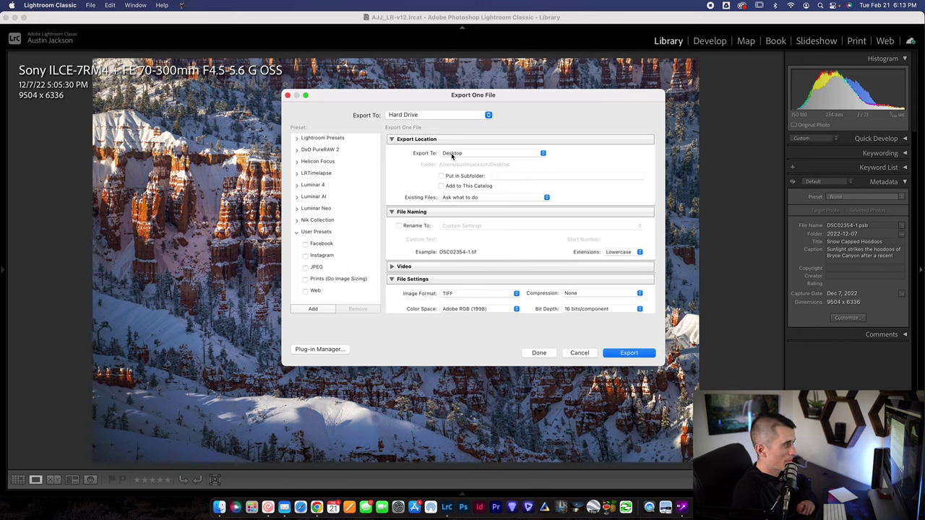
Set the export file settings to TIFF format, Adobe RGB (1998) color space and 16 bits/component
{"action": "scroll", "coordinate": [405, 215], "scroll_direction": "down", "scroll_amount": 3}
{"action": "left_click", "coordinate": [392, 213]}
{"action": "left_click", "coordinate": [393, 213]}
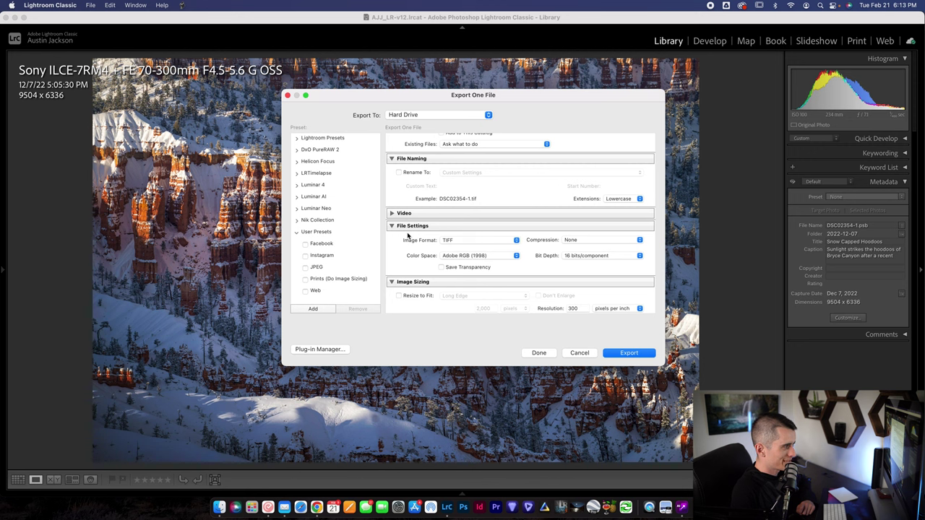
{"action": "left_click", "coordinate": [446, 240]}
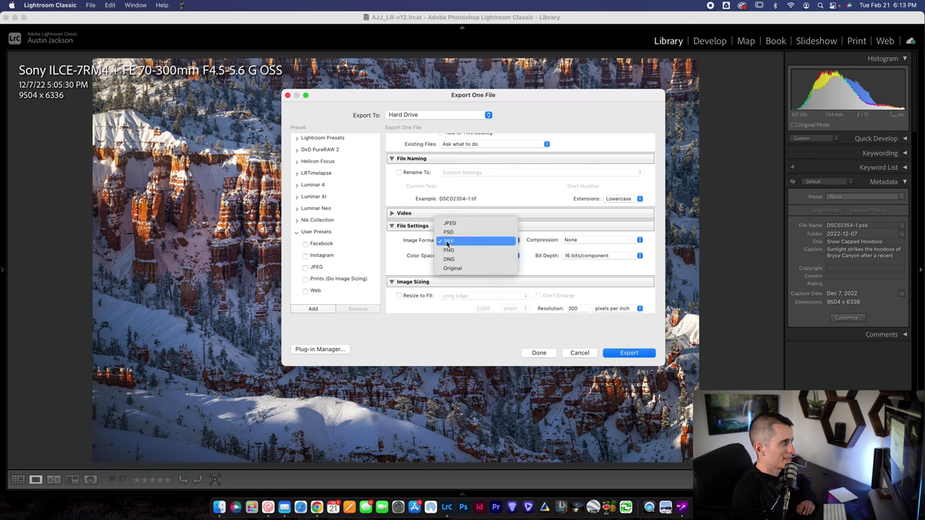
{"action": "left_click", "coordinate": [448, 242]}
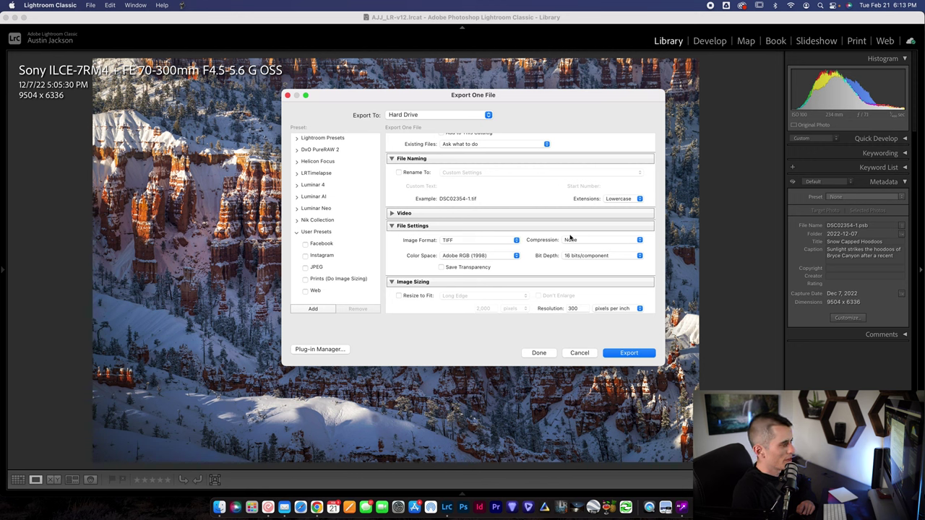
{"action": "left_click", "coordinate": [600, 256]}
{"action": "left_click", "coordinate": [600, 258]}
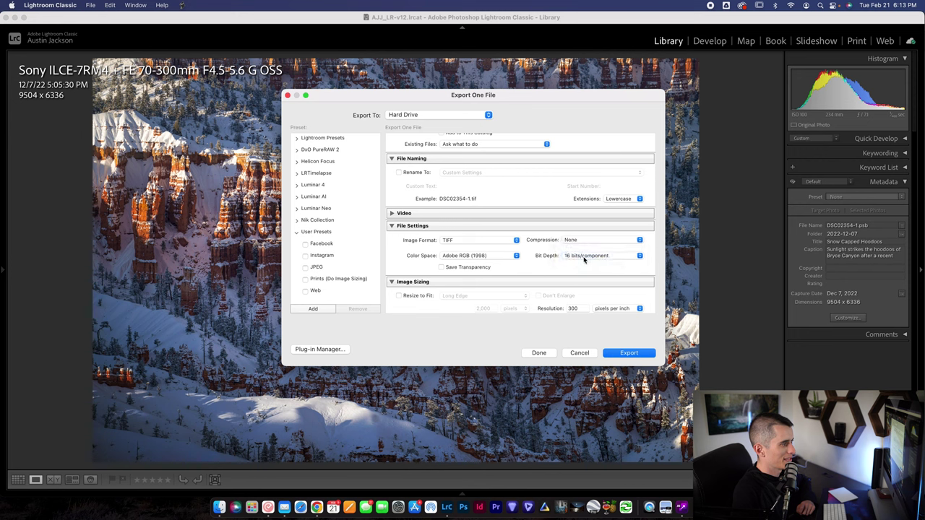
{"action": "left_click", "coordinate": [501, 258]}
{"action": "left_click", "coordinate": [528, 263]}
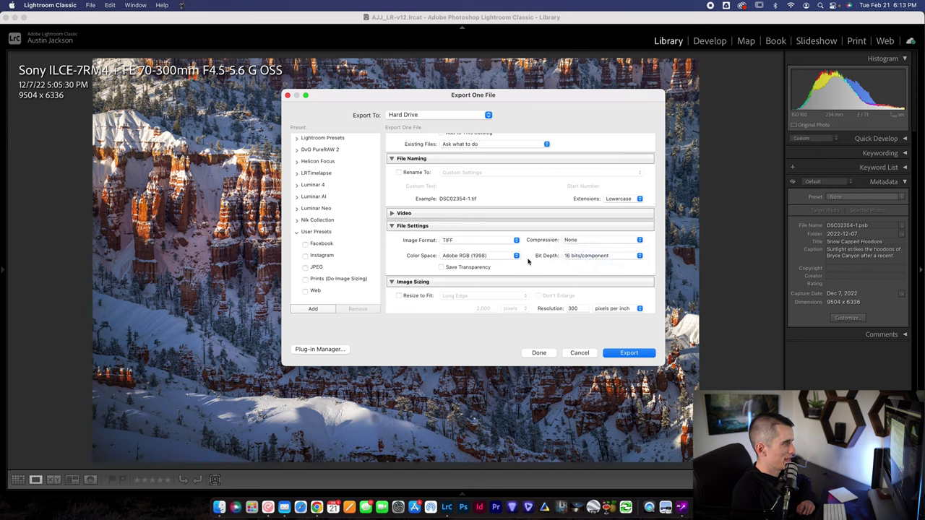
{"action": "scroll", "coordinate": [520, 261], "scroll_direction": "down", "scroll_amount": 3}
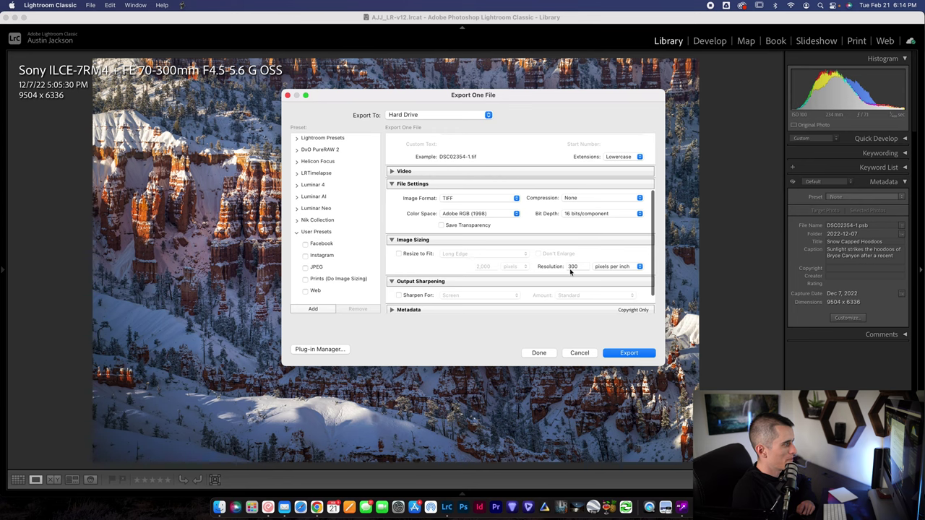
{"action": "scroll", "coordinate": [536, 268], "scroll_direction": "down", "scroll_amount": 2}
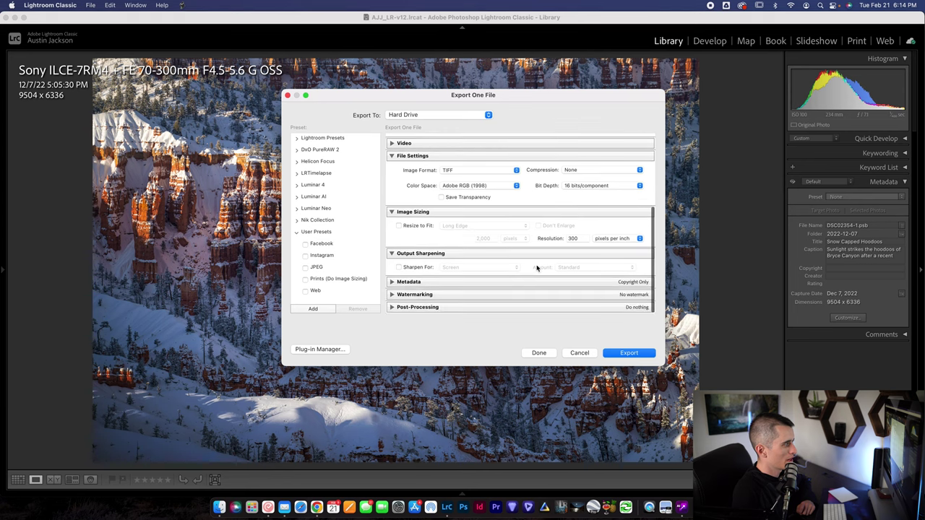
Expand the Metadata, Watermarking and Post-Processing export options for review, and export the photo
{"action": "left_click", "coordinate": [408, 282]}
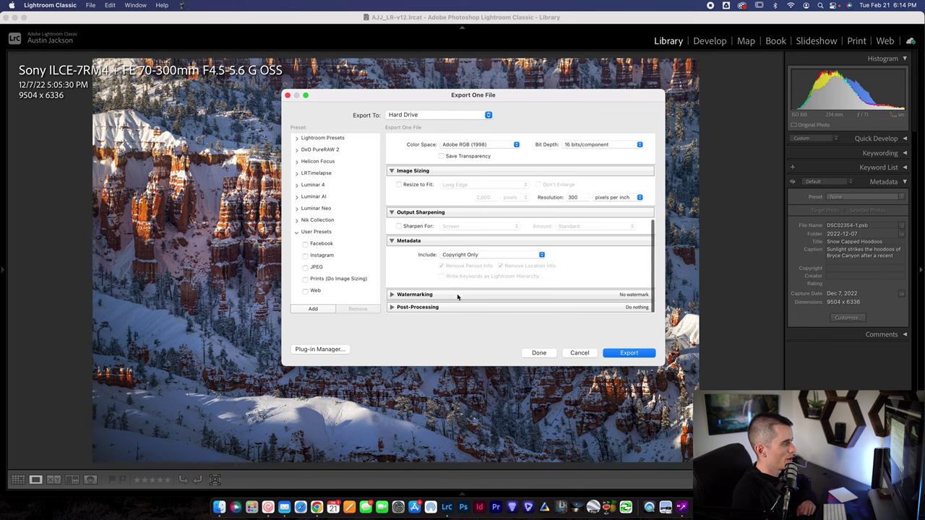
{"action": "left_click", "coordinate": [430, 294]}
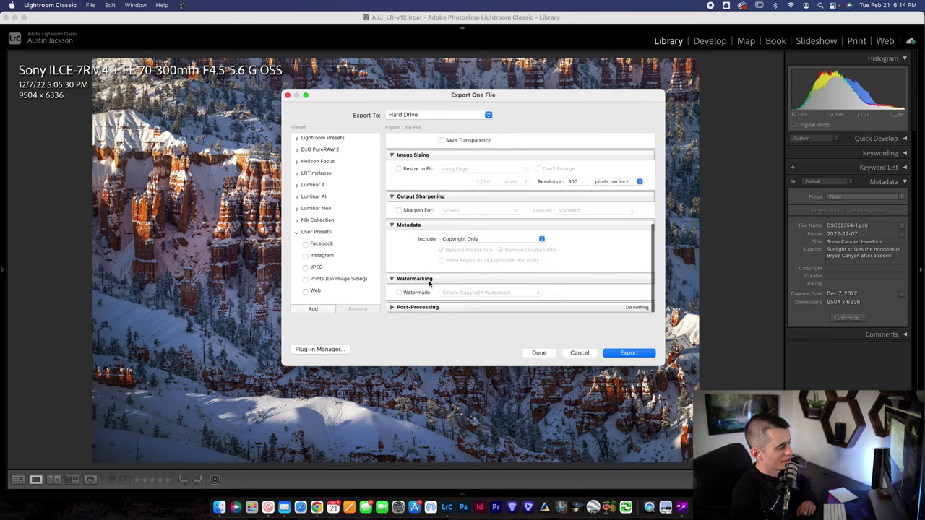
{"action": "left_click", "coordinate": [418, 307]}
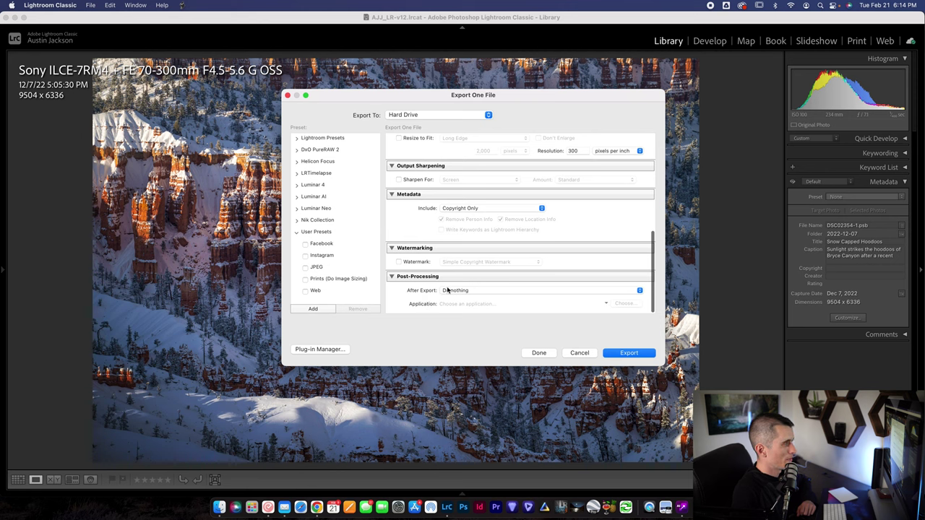
{"action": "scroll", "coordinate": [458, 282], "scroll_direction": "up", "scroll_amount": 10}
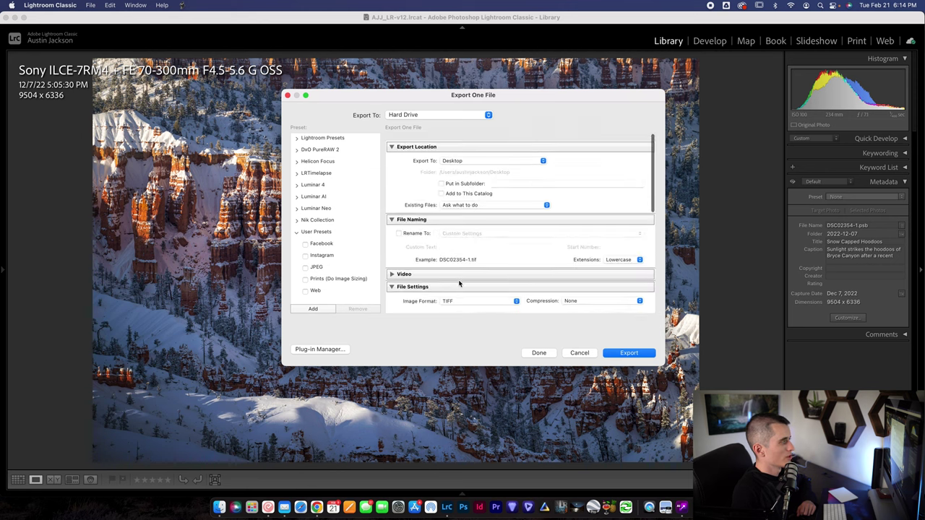
{"action": "left_click", "coordinate": [620, 352]}
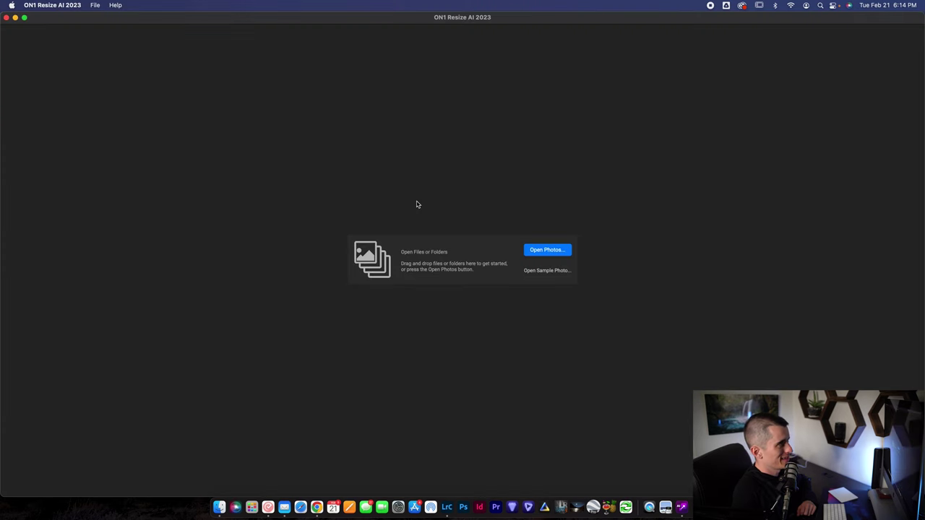
In ON1 Resize AI 2023, open the photo DSC02354-1.tif from the Desktop
{"action": "left_click", "coordinate": [546, 251]}
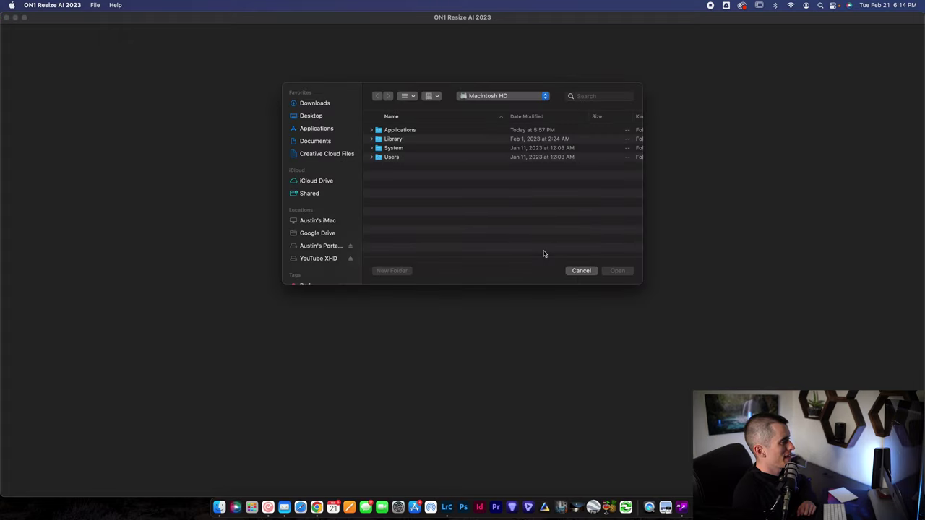
{"action": "left_click", "coordinate": [323, 117]}
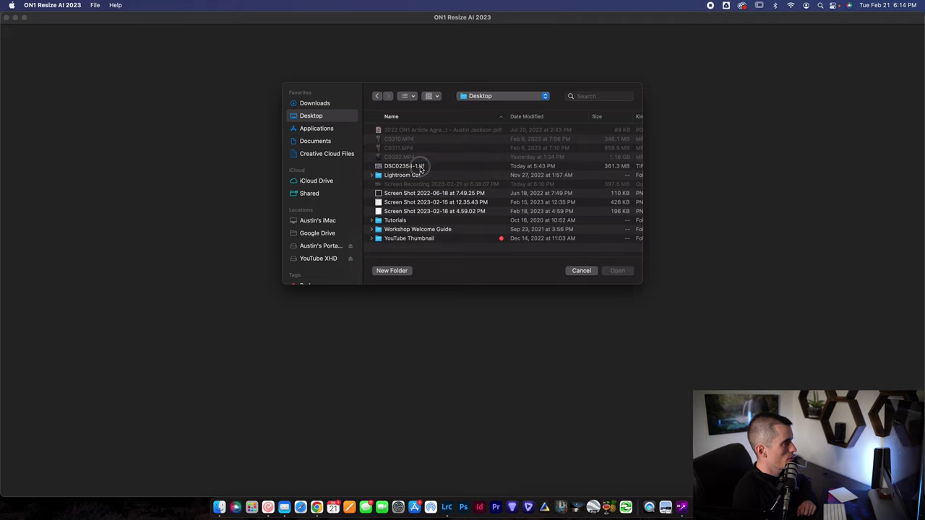
{"action": "left_click", "coordinate": [415, 166]}
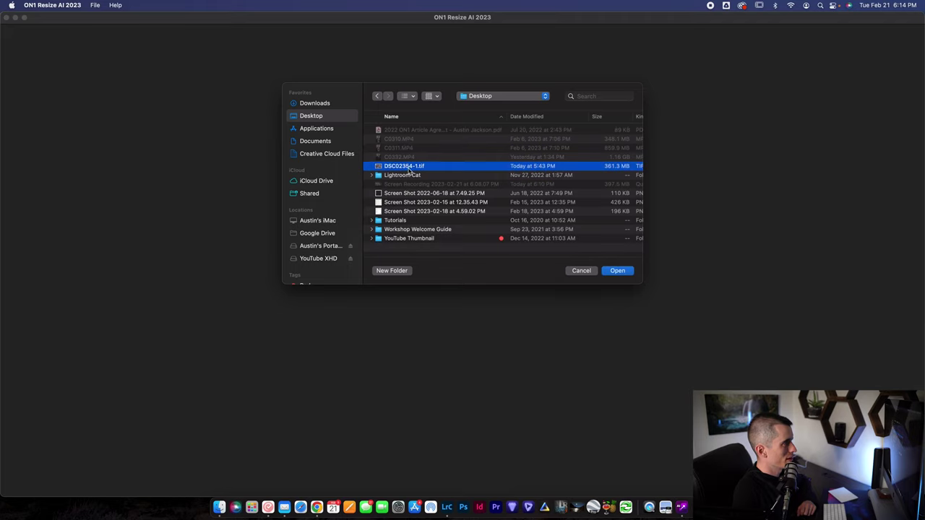
{"action": "left_click", "coordinate": [621, 272]}
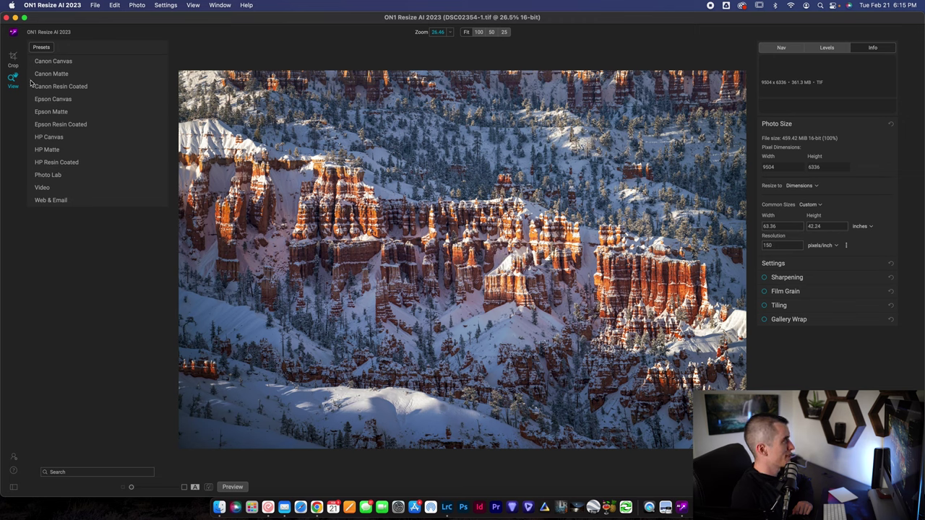
Choose inches as the unit for the photo's resize dimensions
{"action": "left_click", "coordinate": [47, 162]}
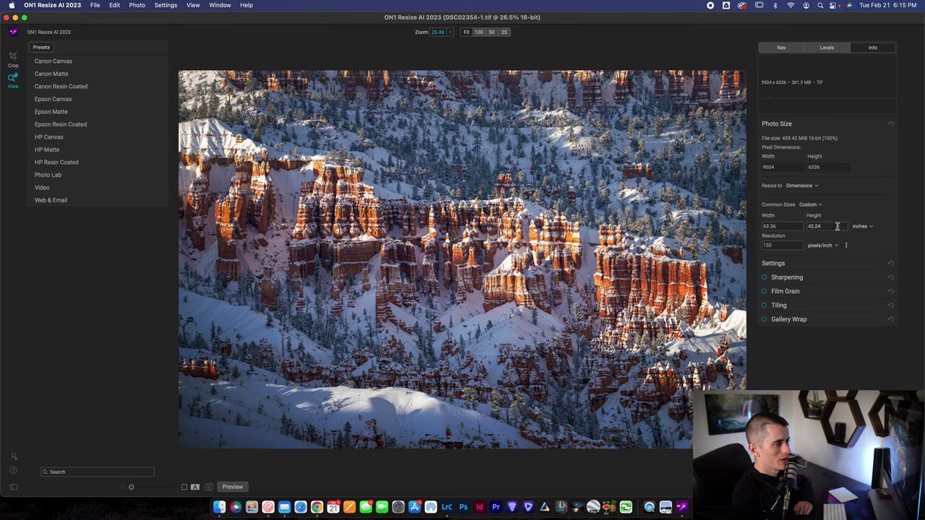
{"action": "left_click", "coordinate": [863, 227]}
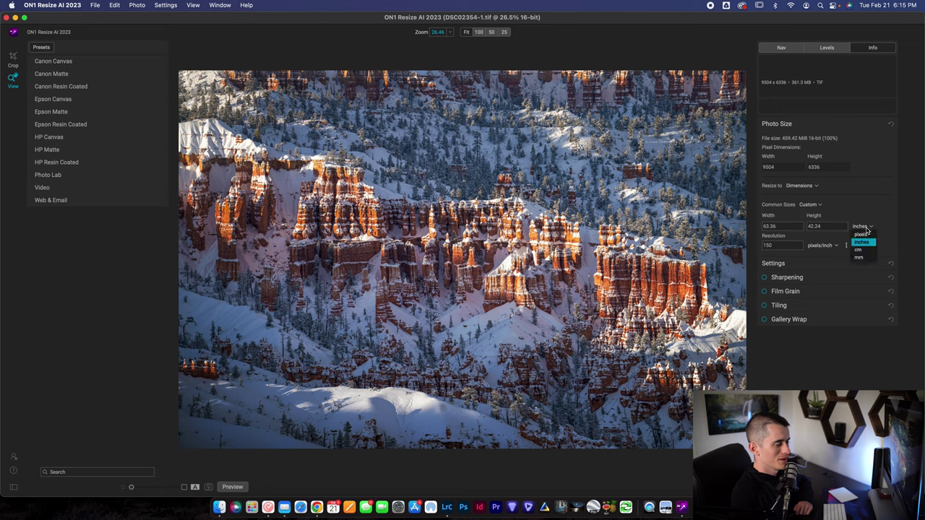
{"action": "left_click", "coordinate": [889, 212]}
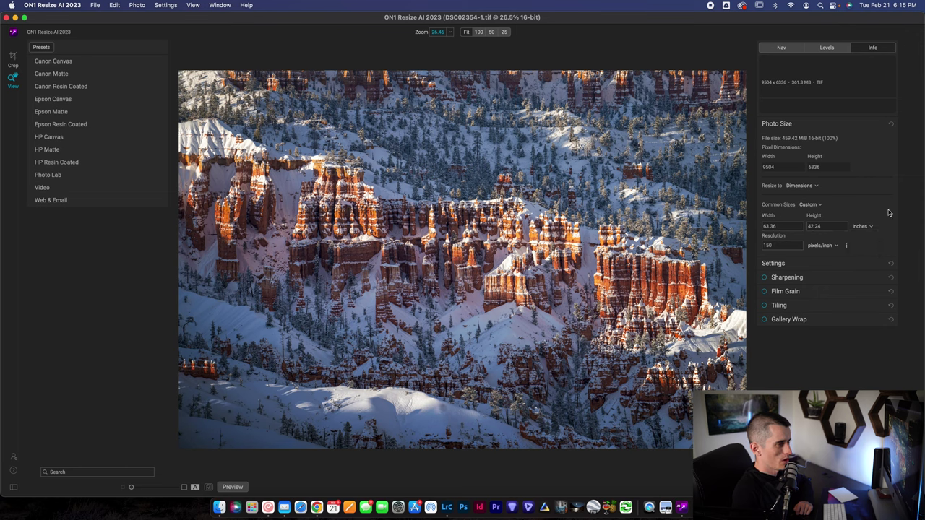
{"action": "left_click", "coordinate": [863, 227]}
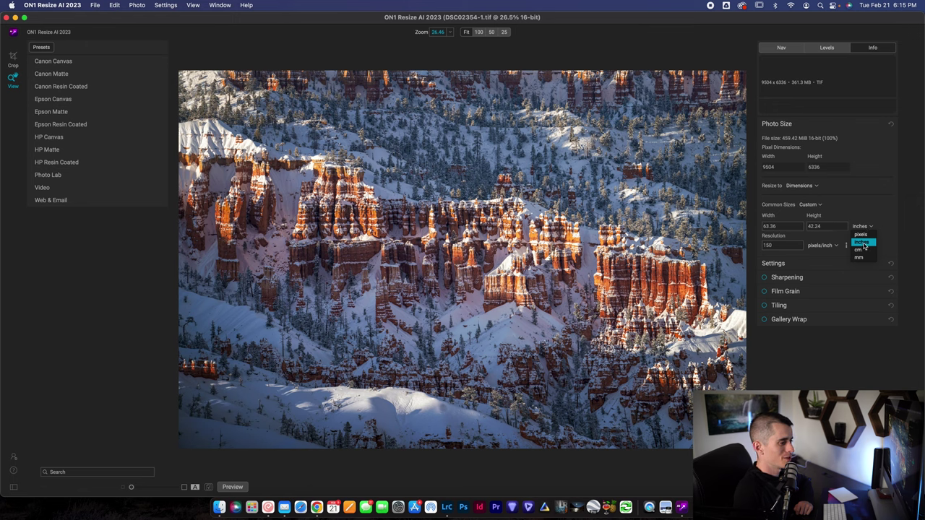
{"action": "left_click", "coordinate": [863, 243]}
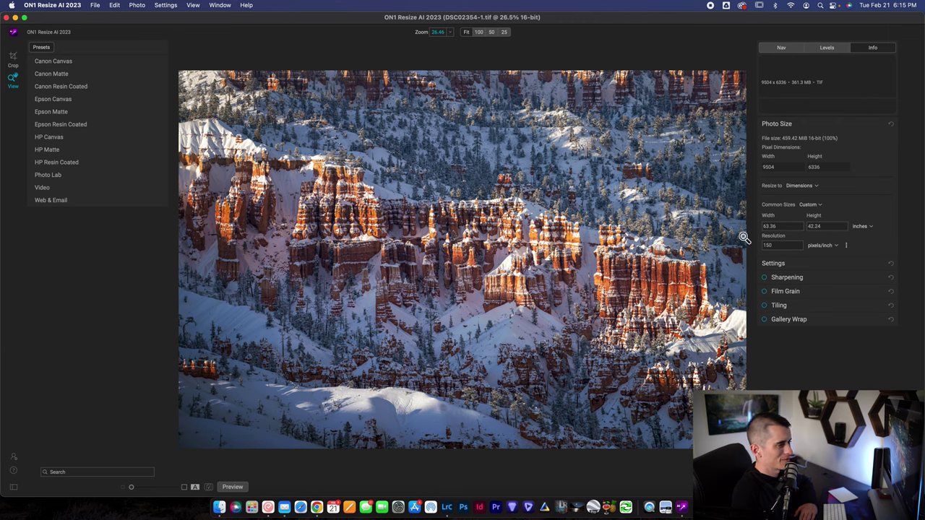
Set the photo's print width to 24 inches
{"action": "double_click", "coordinate": [785, 226]}
{"action": "type", "text": "24"}
{"action": "key", "text": "Tab"}
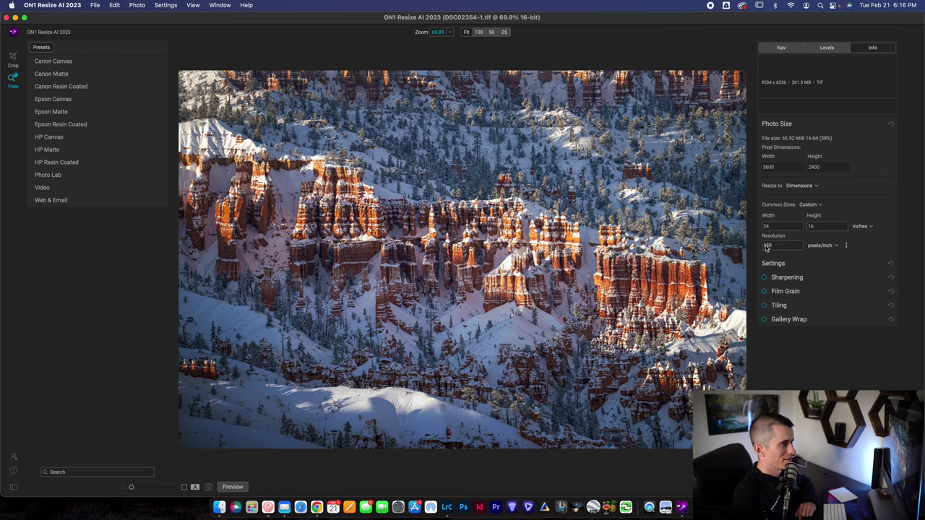
Set the photo's print width to 36 inches and inspect the rock formations at 100% zoom
{"action": "left_click", "coordinate": [478, 32]}
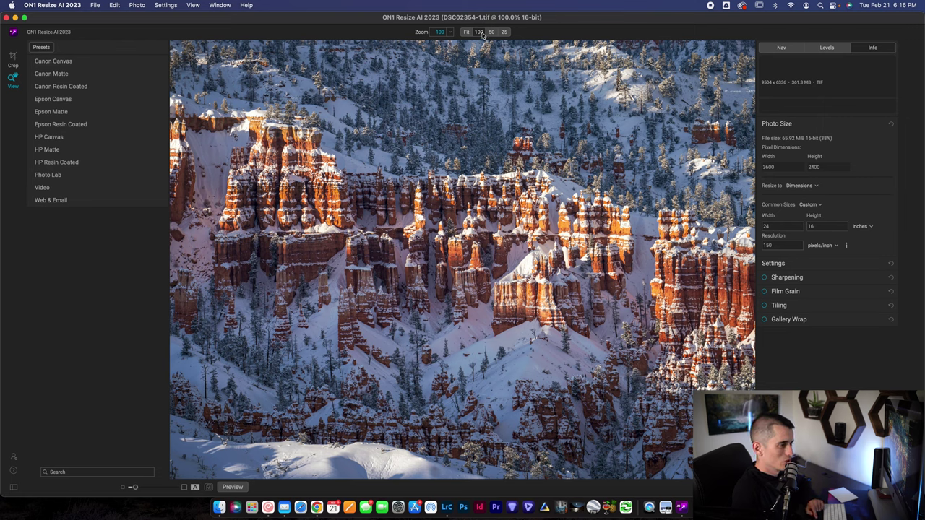
{"action": "left_click", "coordinate": [782, 227]}
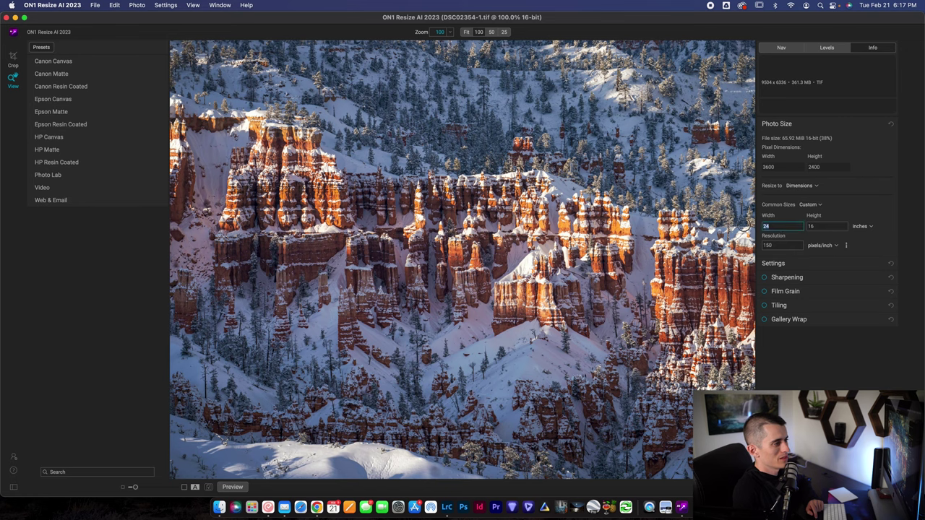
{"action": "type", "text": "36"}
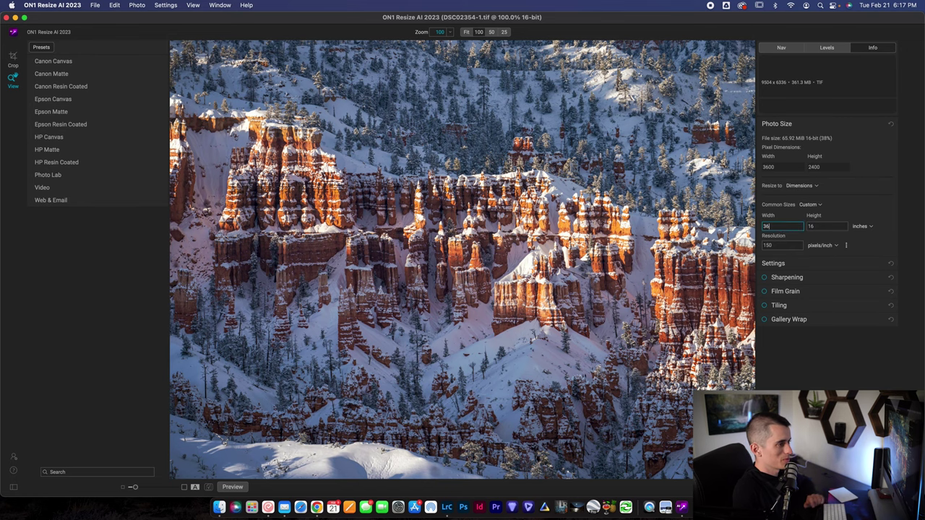
{"action": "key", "text": "Return"}
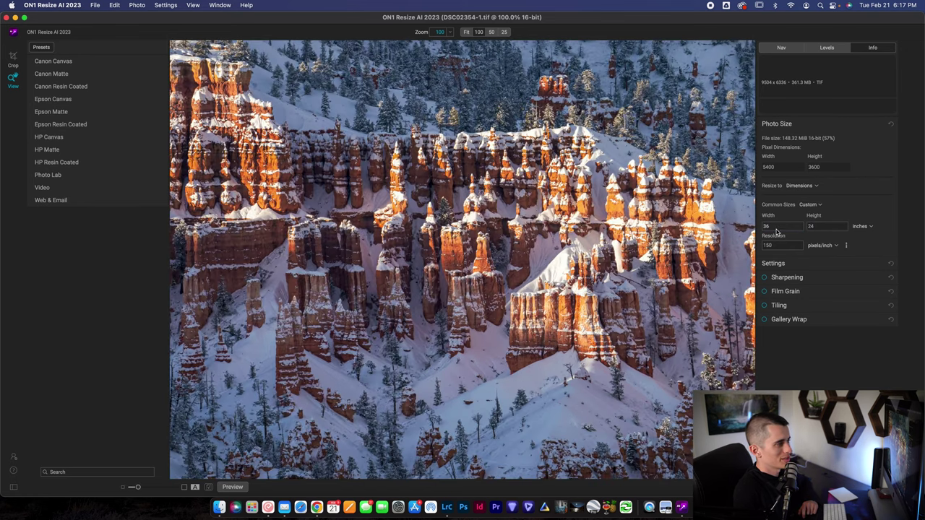
{"action": "scroll", "coordinate": [497, 244], "scroll_direction": "up", "scroll_amount": 3}
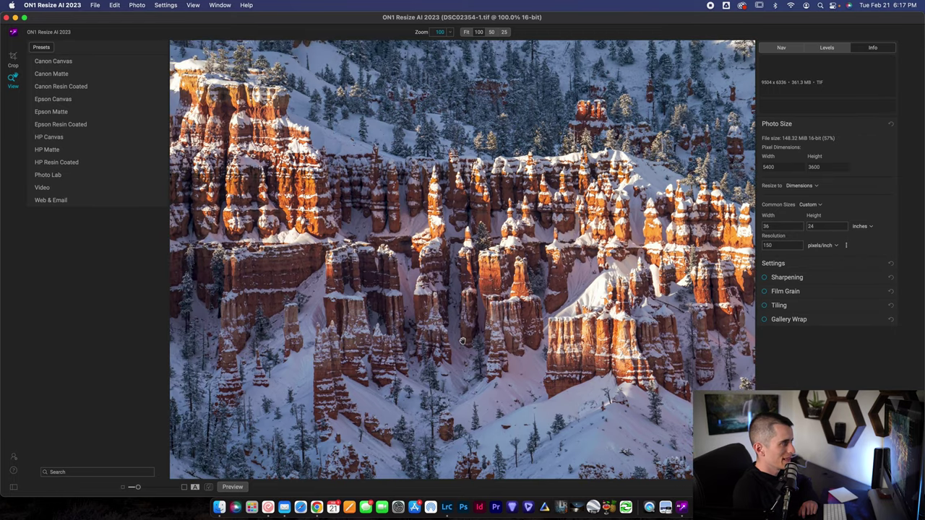
{"action": "scroll", "coordinate": [466, 340], "scroll_direction": "up", "scroll_amount": 5}
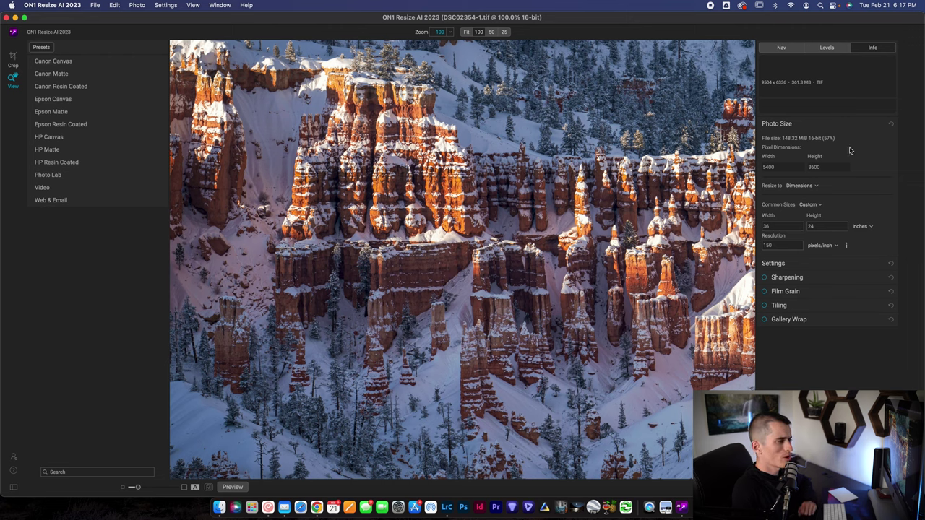
Enable Sharpening for the photo with the Print preset and the Progressive type
{"action": "left_click", "coordinate": [786, 264]}
{"action": "left_click", "coordinate": [789, 189]}
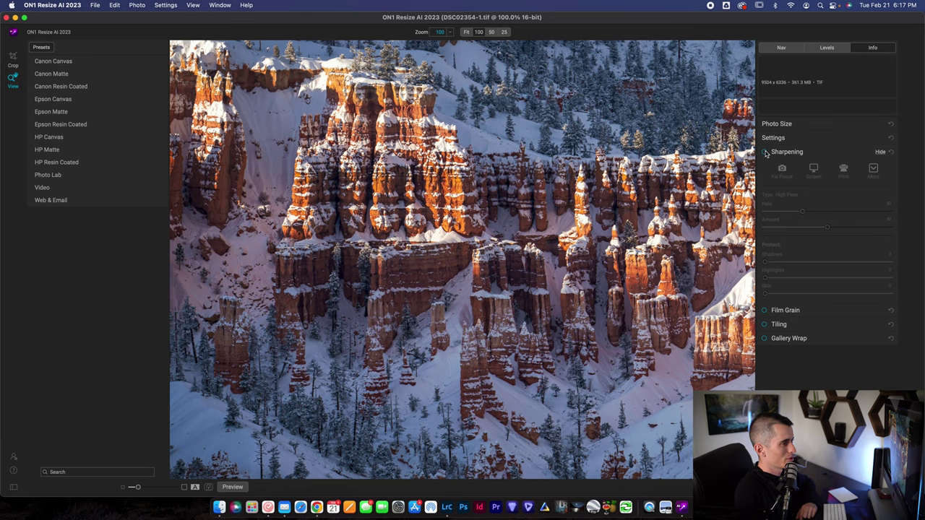
{"action": "left_click", "coordinate": [764, 152]}
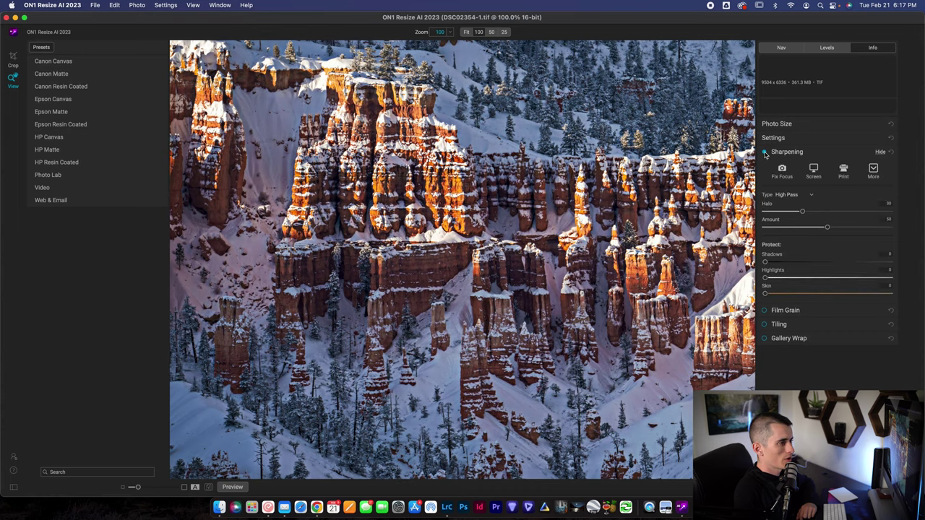
{"action": "left_click", "coordinate": [845, 173]}
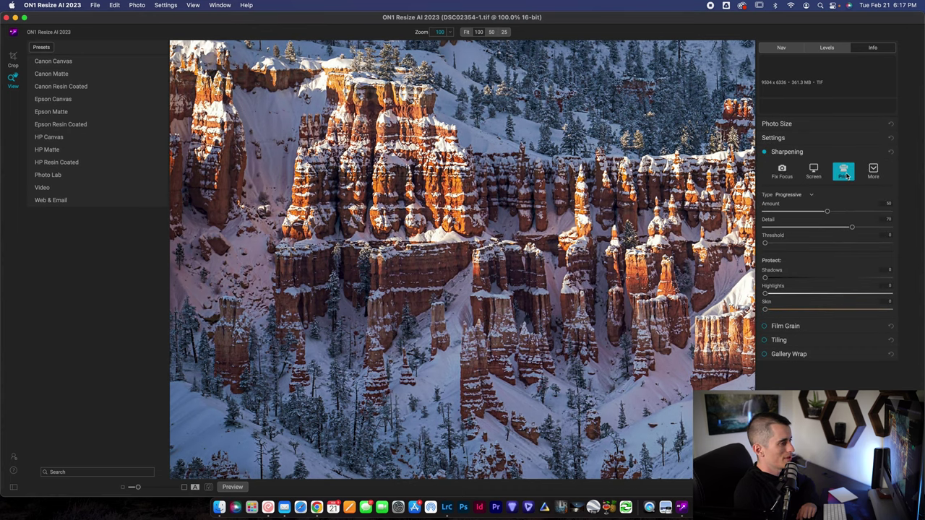
{"action": "left_click", "coordinate": [787, 194]}
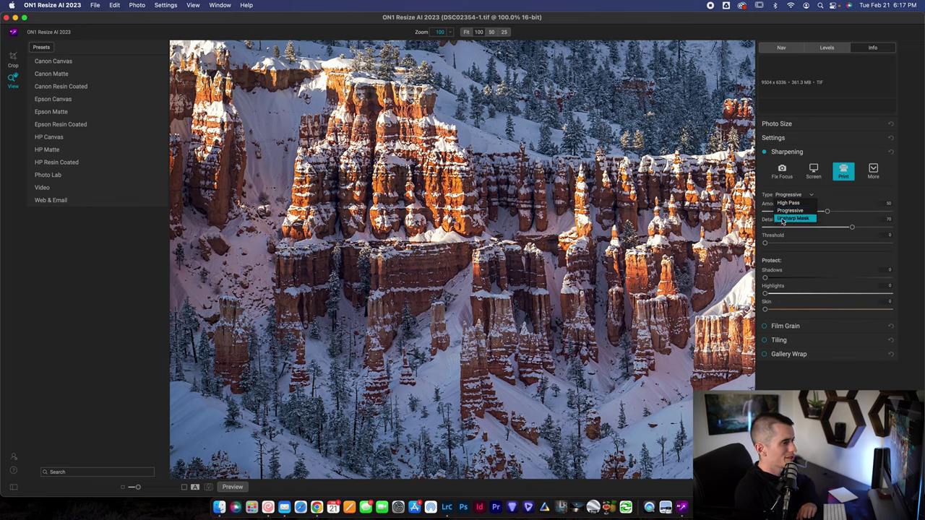
{"action": "left_click", "coordinate": [781, 210]}
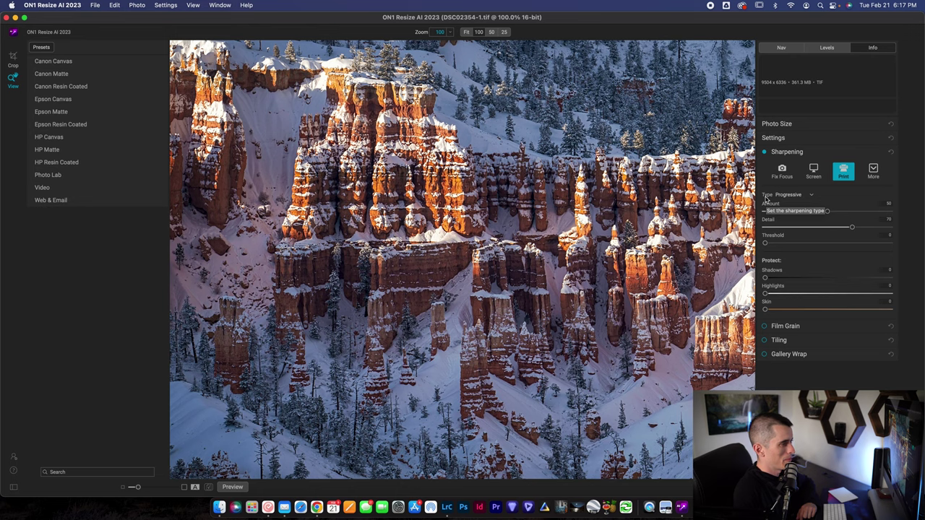
Compare the rock formations with and without the Print preset's sharpening
{"action": "left_click", "coordinate": [765, 153]}
{"action": "left_click", "coordinate": [764, 153]}
{"action": "left_click", "coordinate": [765, 154]}
{"action": "left_click", "coordinate": [765, 154]}
{"action": "left_click", "coordinate": [765, 153]}
{"action": "left_click", "coordinate": [765, 154]}
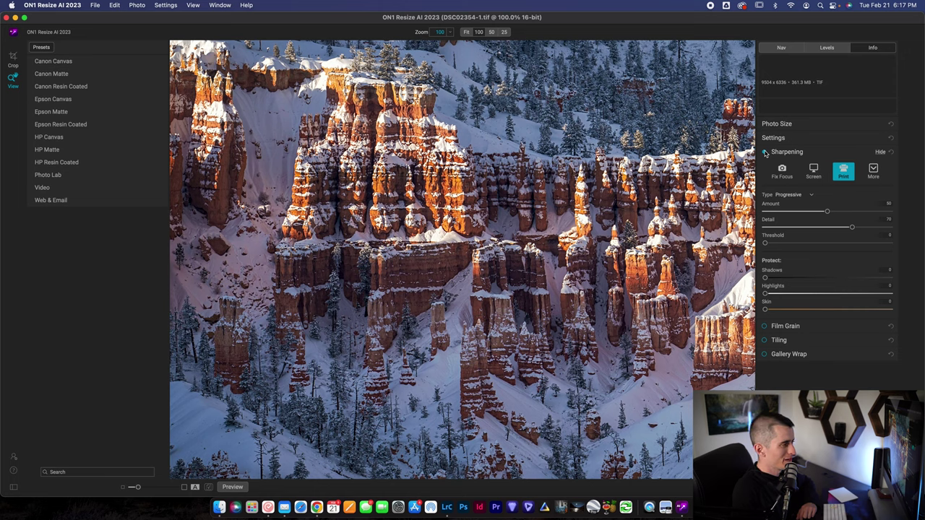
{"action": "left_click", "coordinate": [765, 153]}
{"action": "left_click", "coordinate": [765, 153]}
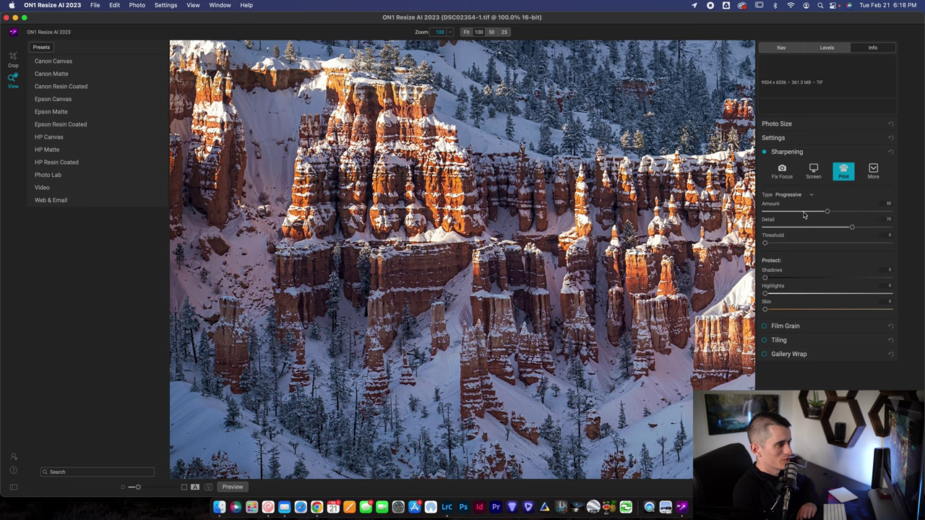
Raise the sharpening Threshold to about 33 and compare the photo with sharpening off and on
{"action": "mouse_move", "coordinate": [765, 244]}
{"action": "left_mouse_down"}
{"action": "mouse_move", "coordinate": [813, 242]}
{"action": "mouse_move", "coordinate": [750, 242]}
{"action": "left_mouse_up"}
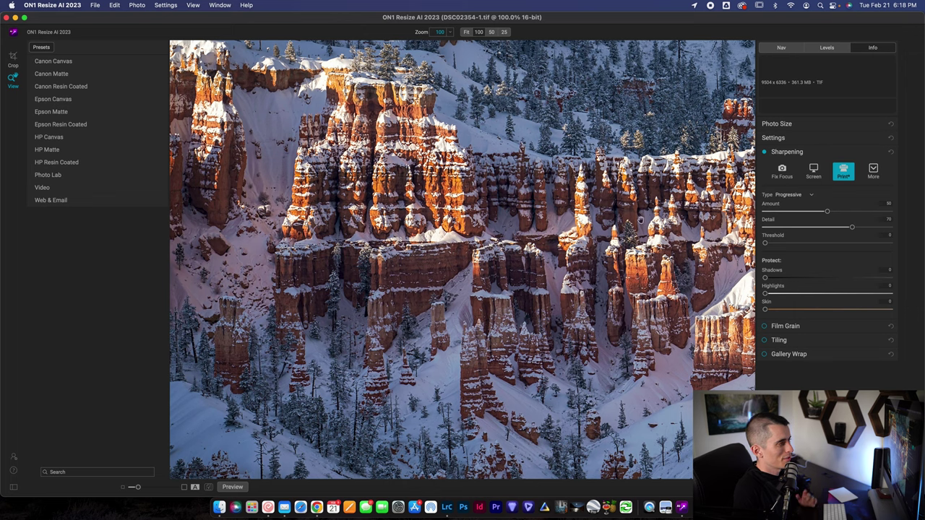
{"action": "left_click_drag", "start_coordinate": [775, 245], "coordinate": [796, 245]}
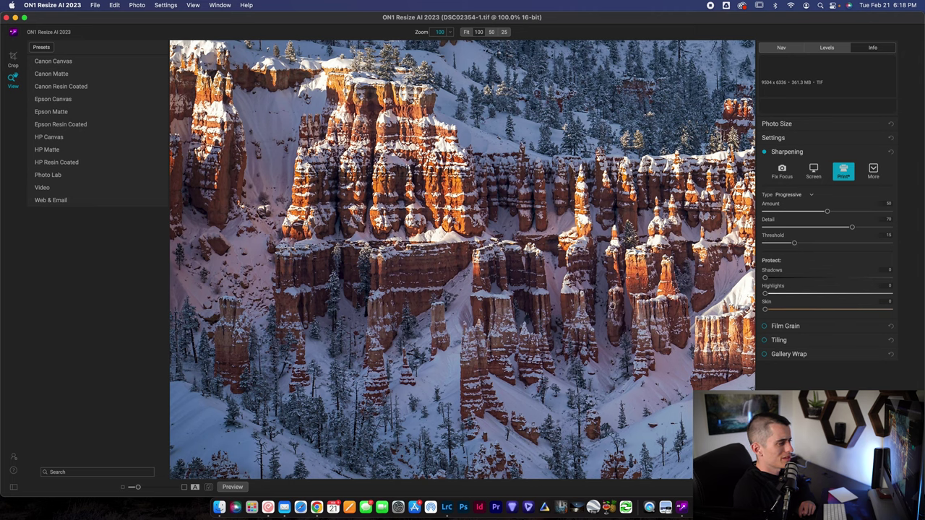
{"action": "left_click_drag", "start_coordinate": [792, 244], "coordinate": [814, 245]}
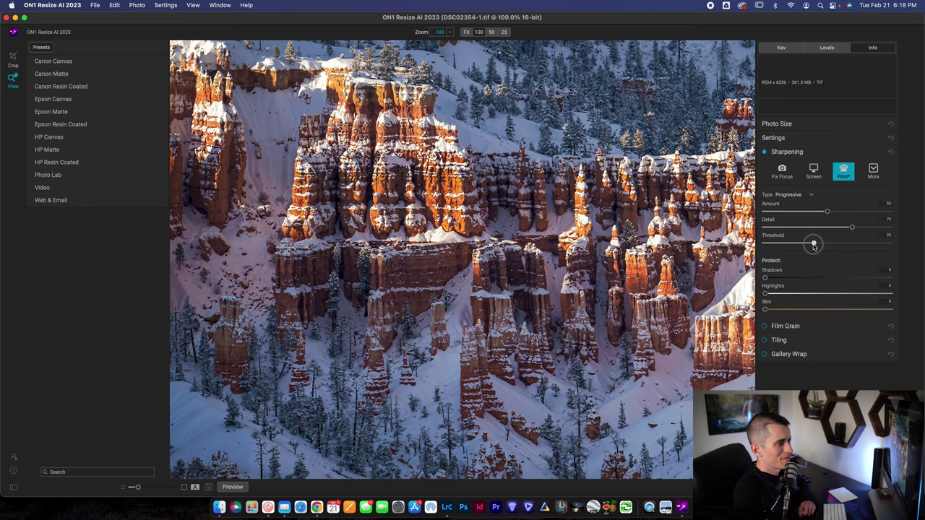
{"action": "left_click", "coordinate": [765, 153]}
{"action": "left_click", "coordinate": [765, 153]}
{"action": "left_click", "coordinate": [765, 153]}
{"action": "left_click", "coordinate": [765, 153]}
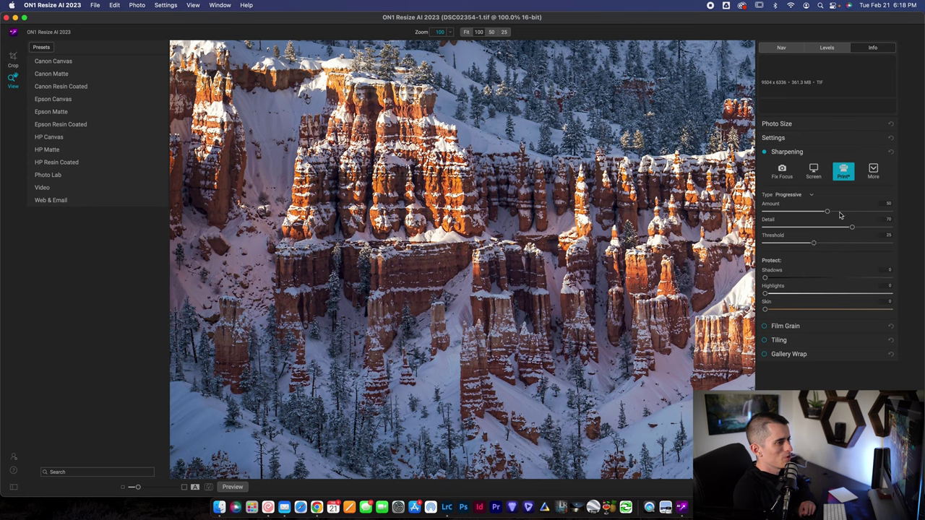
Try sharpening with Amount at 100 and Detail at 0, then with a moderate Detail and Amount at 37
{"action": "left_click_drag", "start_coordinate": [826, 213], "coordinate": [919, 218]}
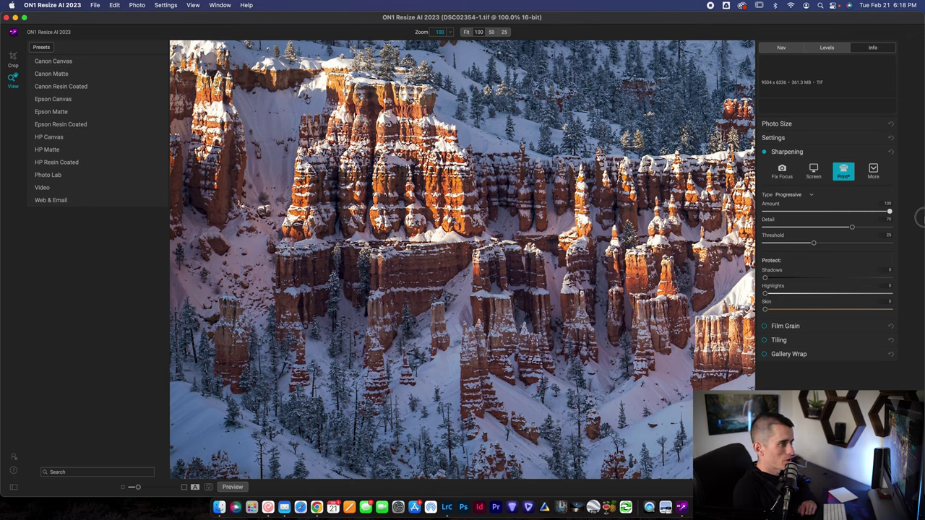
{"action": "left_click_drag", "start_coordinate": [888, 212], "coordinate": [823, 219]}
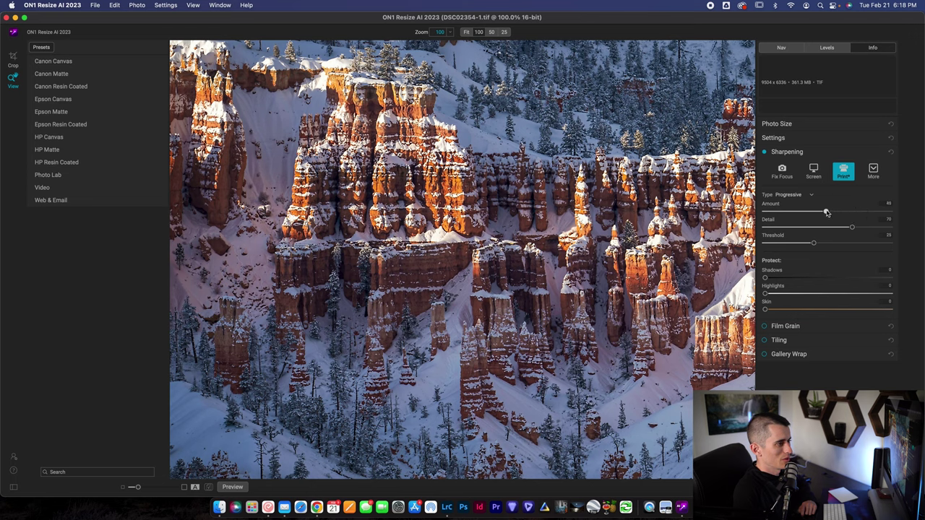
{"action": "left_click_drag", "start_coordinate": [851, 228], "coordinate": [690, 228]}
{"action": "left_click", "coordinate": [863, 212]}
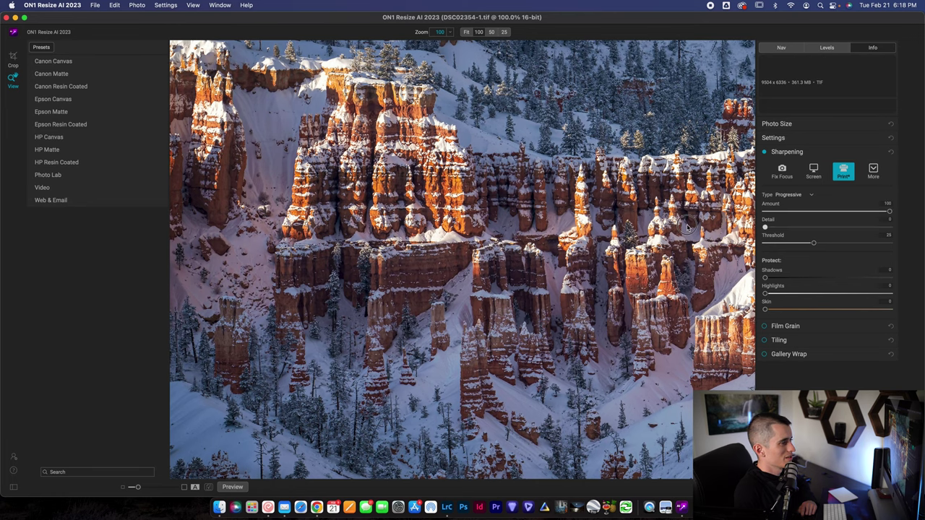
{"action": "left_click_drag", "start_coordinate": [771, 228], "coordinate": [819, 230]}
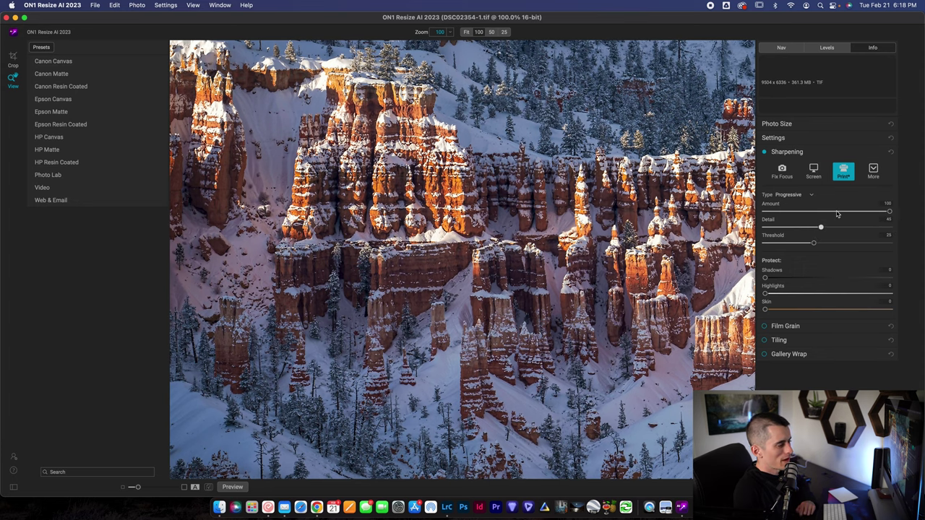
{"action": "left_click_drag", "start_coordinate": [842, 211], "coordinate": [812, 211]}
{"action": "left_click", "coordinate": [811, 211]}
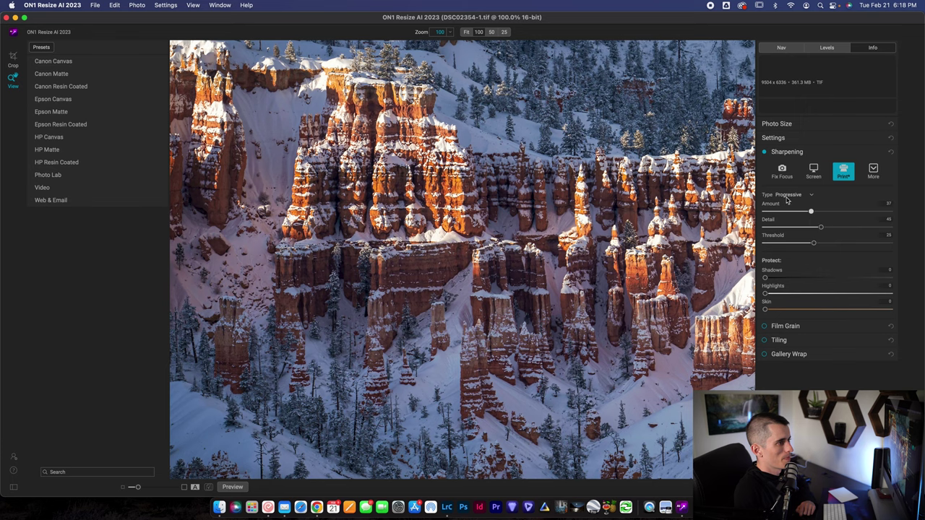
Compare the photo with sharpening off and on at the reduced Amount and Detail
{"action": "left_click", "coordinate": [764, 153]}
{"action": "left_click", "coordinate": [763, 152]}
{"action": "left_click", "coordinate": [764, 153]}
{"action": "left_click", "coordinate": [764, 153]}
{"action": "left_click", "coordinate": [764, 153]}
{"action": "left_click", "coordinate": [763, 152]}
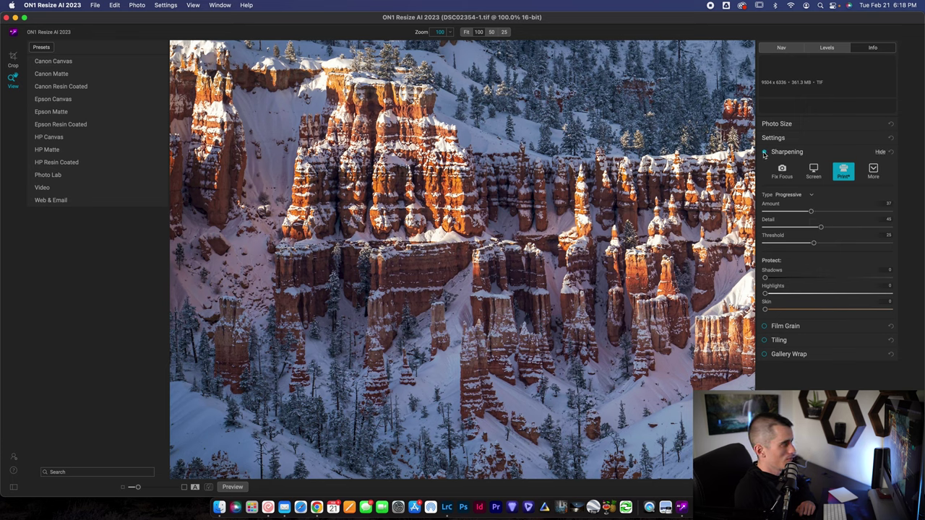
Set the sharpening Detail to 50 and Amount to 62, comparing the photo with and without sharpening
{"action": "left_click_drag", "start_coordinate": [820, 229], "coordinate": [841, 211]}
{"action": "left_click", "coordinate": [764, 152]}
{"action": "left_click", "coordinate": [764, 152]}
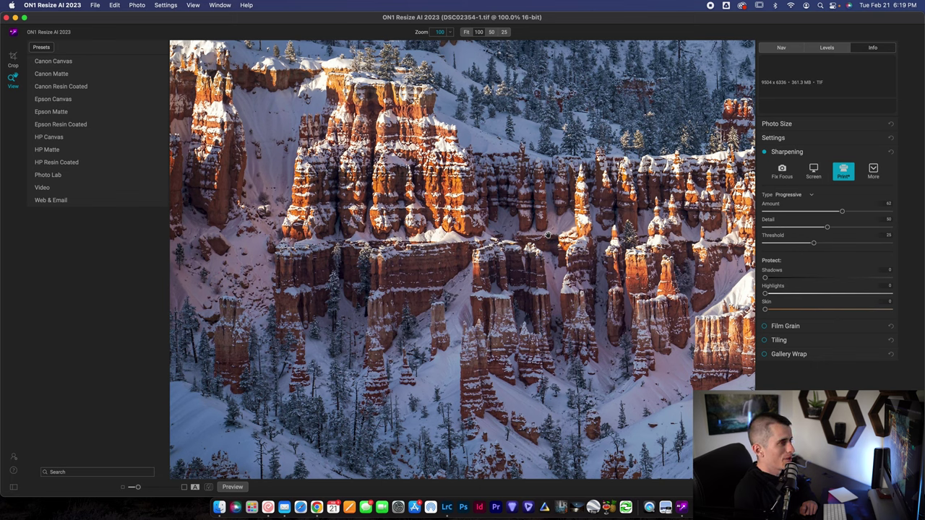
{"action": "left_click", "coordinate": [763, 152]}
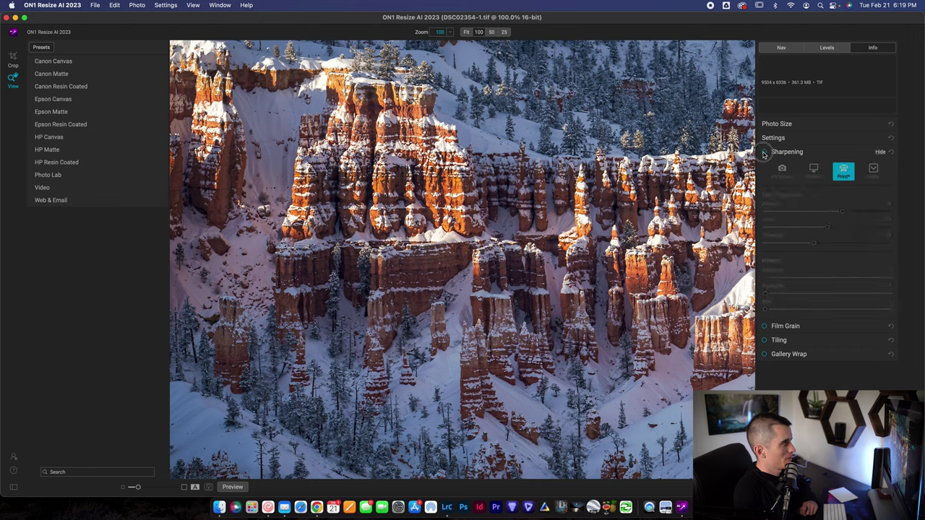
{"action": "left_click", "coordinate": [764, 152]}
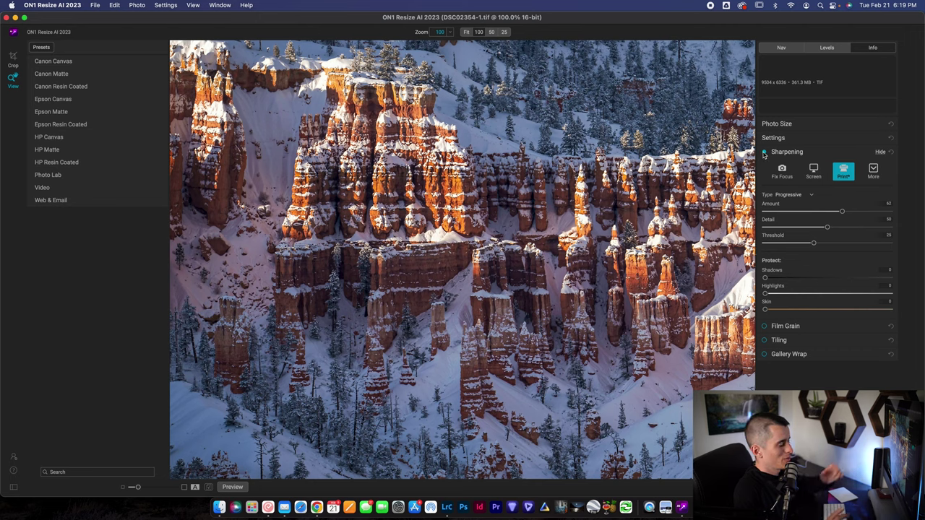
{"action": "left_click", "coordinate": [763, 153]}
{"action": "left_click", "coordinate": [764, 153]}
{"action": "left_click", "coordinate": [763, 153]}
{"action": "left_click", "coordinate": [764, 152]}
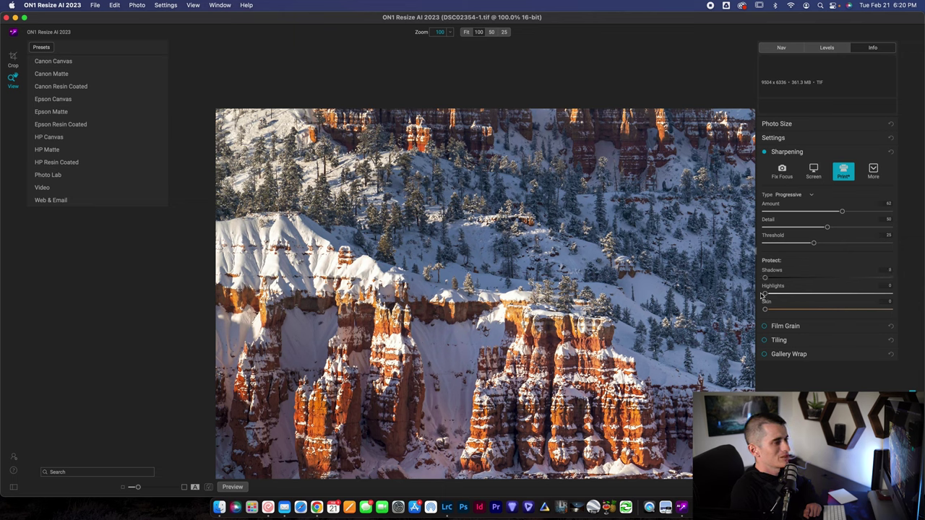
Test the sharpening's highlight protection and examine the Film Grain, Tiling and Gallery Wrap settings
{"action": "left_click_drag", "start_coordinate": [764, 294], "coordinate": [876, 294]}
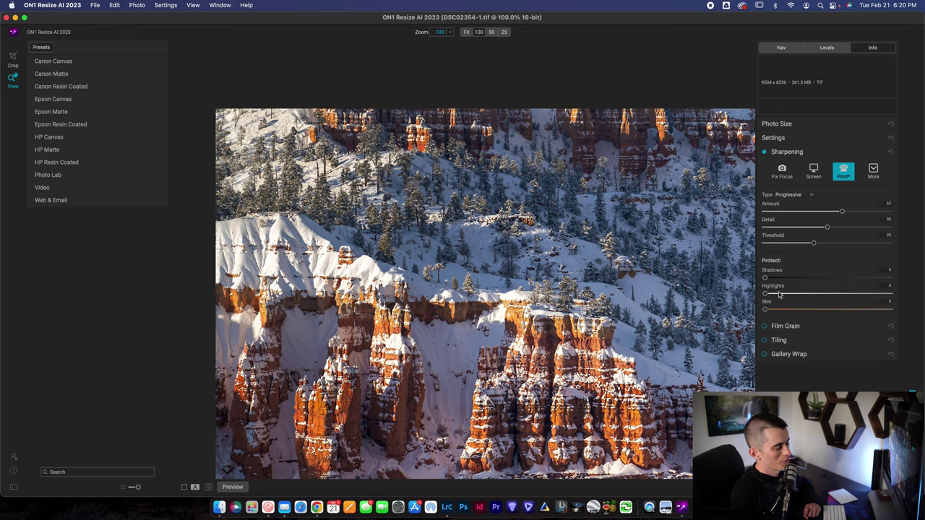
{"action": "left_click", "coordinate": [785, 327]}
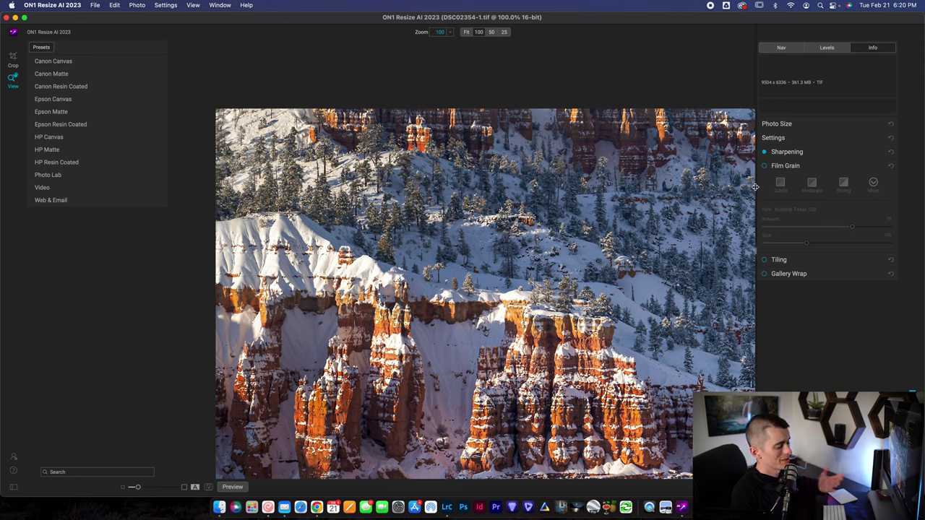
{"action": "left_click", "coordinate": [776, 259]}
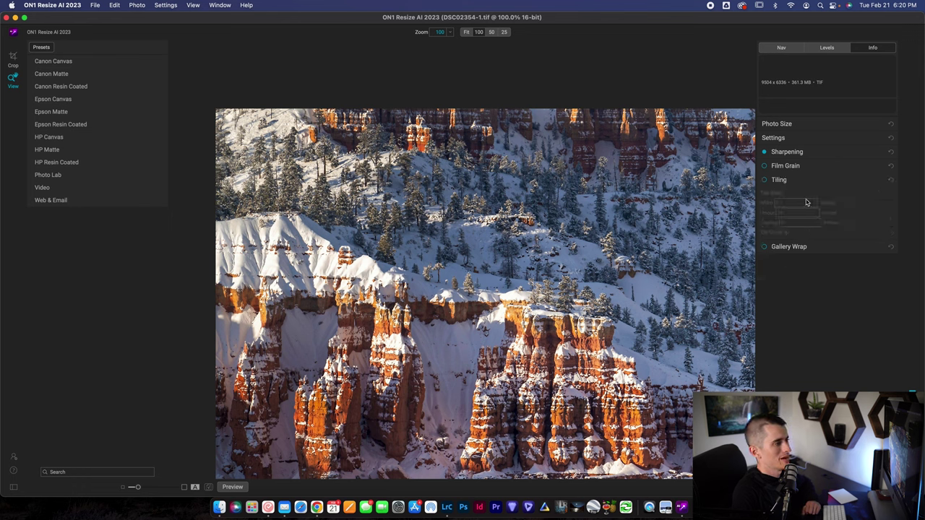
{"action": "left_click", "coordinate": [765, 181]}
{"action": "left_click", "coordinate": [765, 181]}
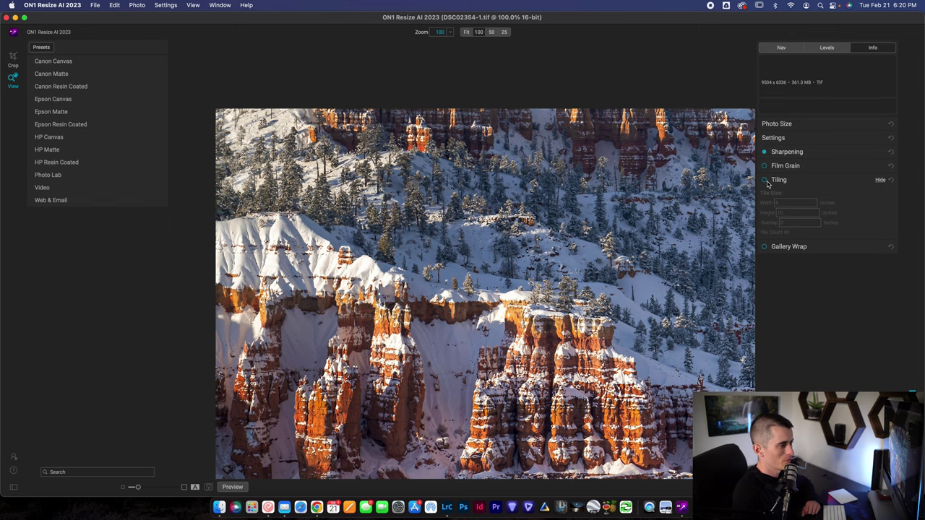
{"action": "left_click", "coordinate": [779, 246]}
{"action": "left_click", "coordinate": [764, 193]}
{"action": "left_click", "coordinate": [764, 194]}
{"action": "left_click", "coordinate": [785, 194]}
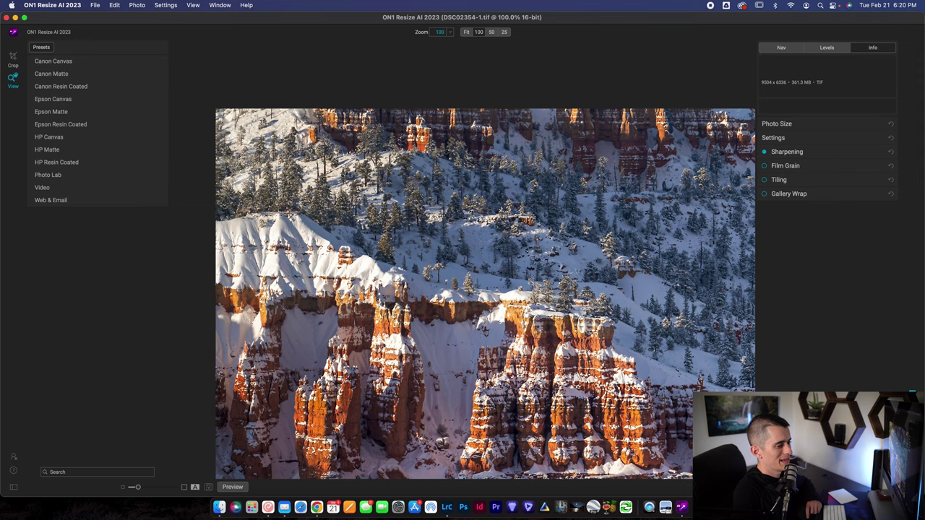
Open the photo's export settings and review the destination subfolder, the Resize options and the available file types
{"action": "key", "text": "super+shift+e"}
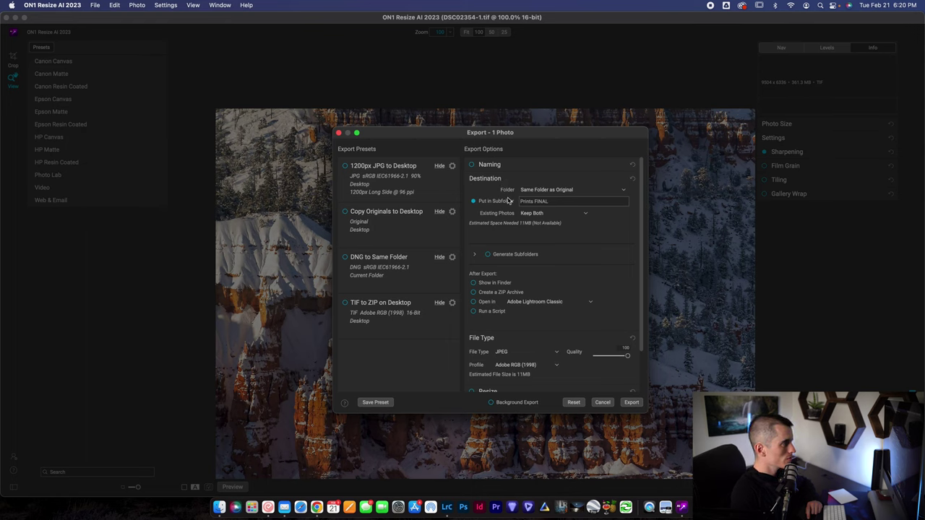
{"action": "left_click", "coordinate": [548, 202]}
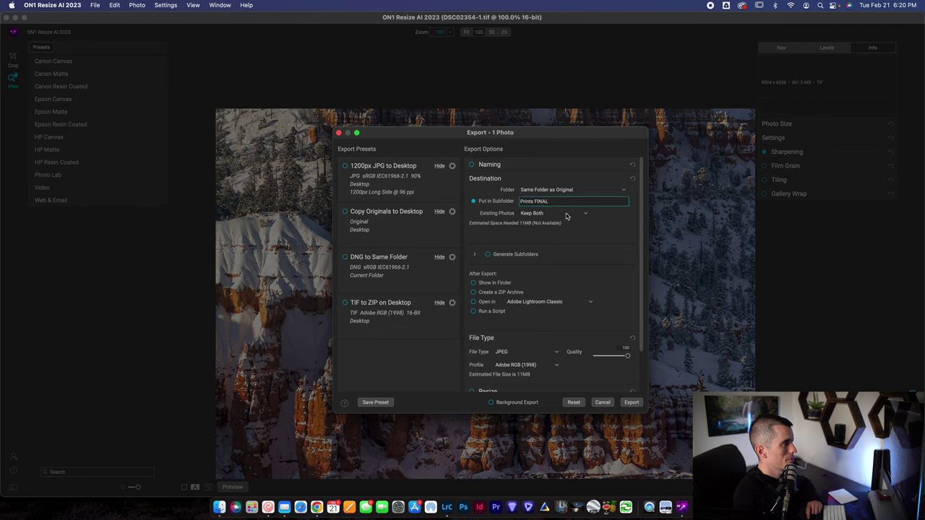
{"action": "scroll", "coordinate": [584, 228], "scroll_direction": "down", "scroll_amount": 3}
{"action": "scroll", "coordinate": [583, 229], "scroll_direction": "down", "scroll_amount": 1}
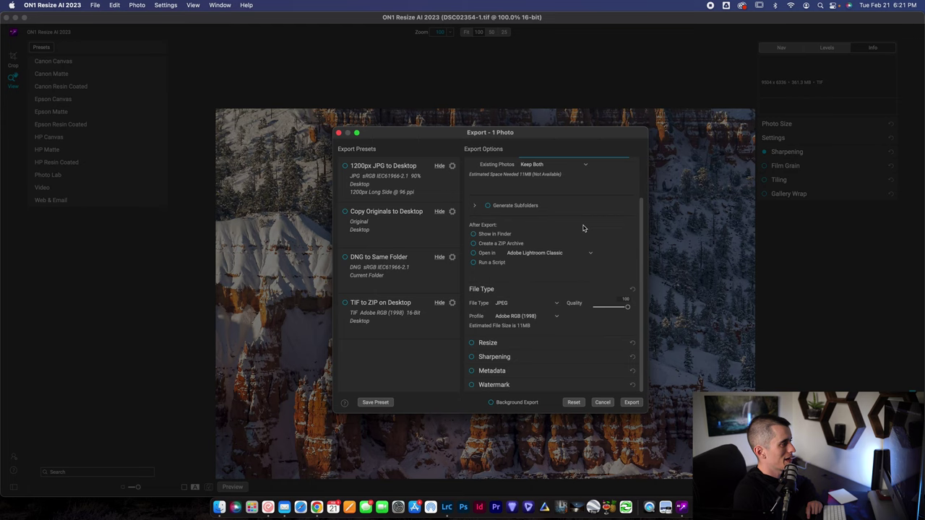
{"action": "left_click", "coordinate": [542, 342]}
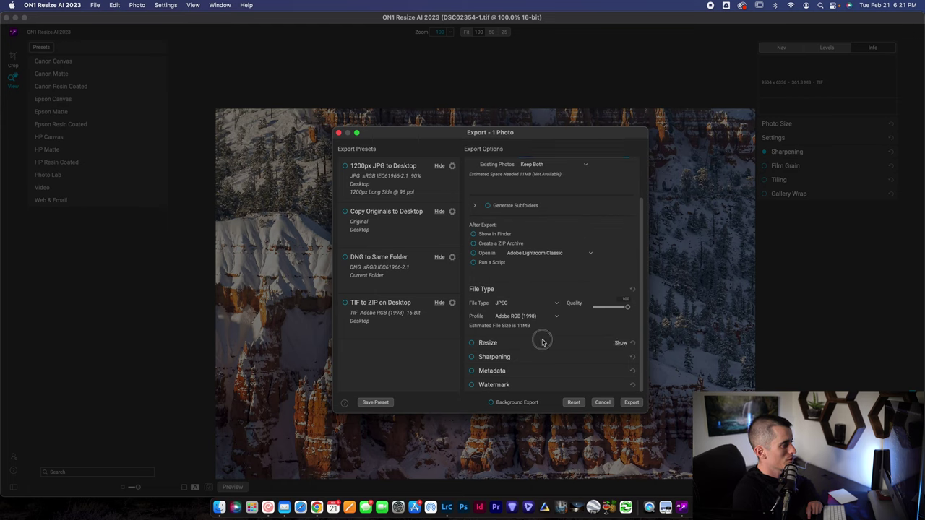
{"action": "left_click", "coordinate": [506, 344]}
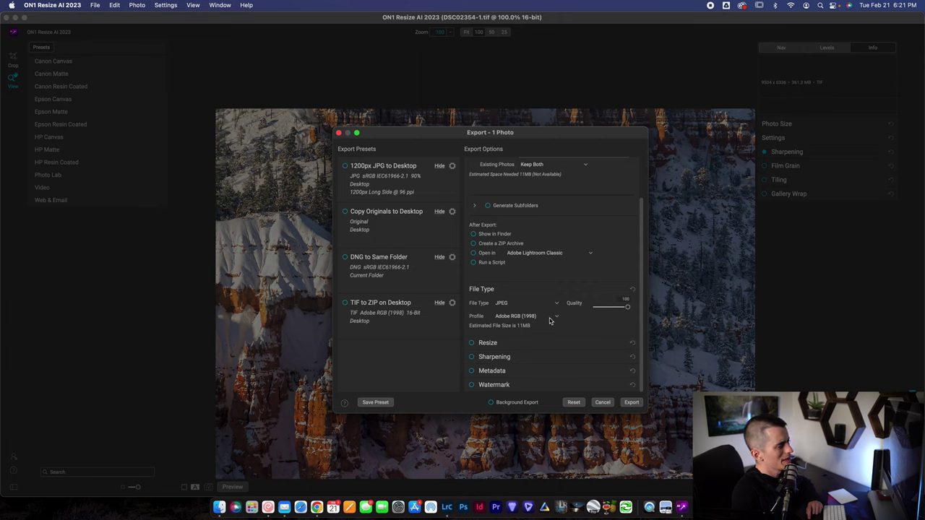
{"action": "left_click", "coordinate": [557, 304]}
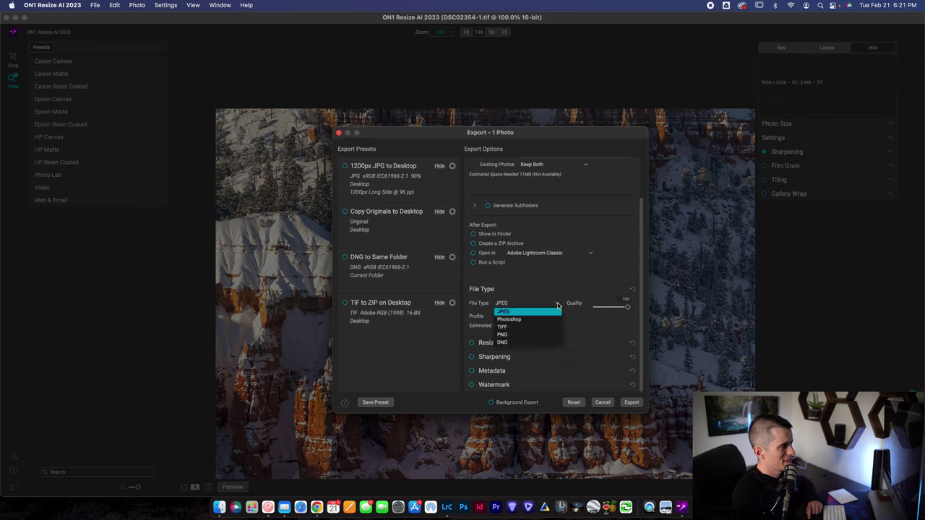